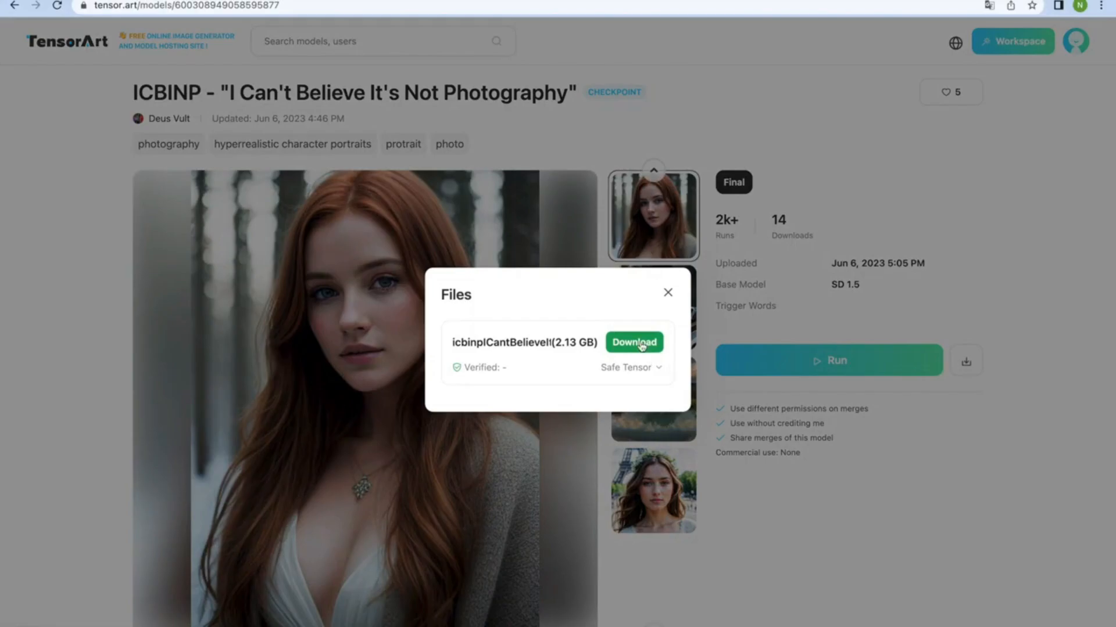
Step: Download the ICBINP checkpoint's model file in Safe Tensor format and close the file list
{"action": "left_click", "coordinate": [639, 343]}
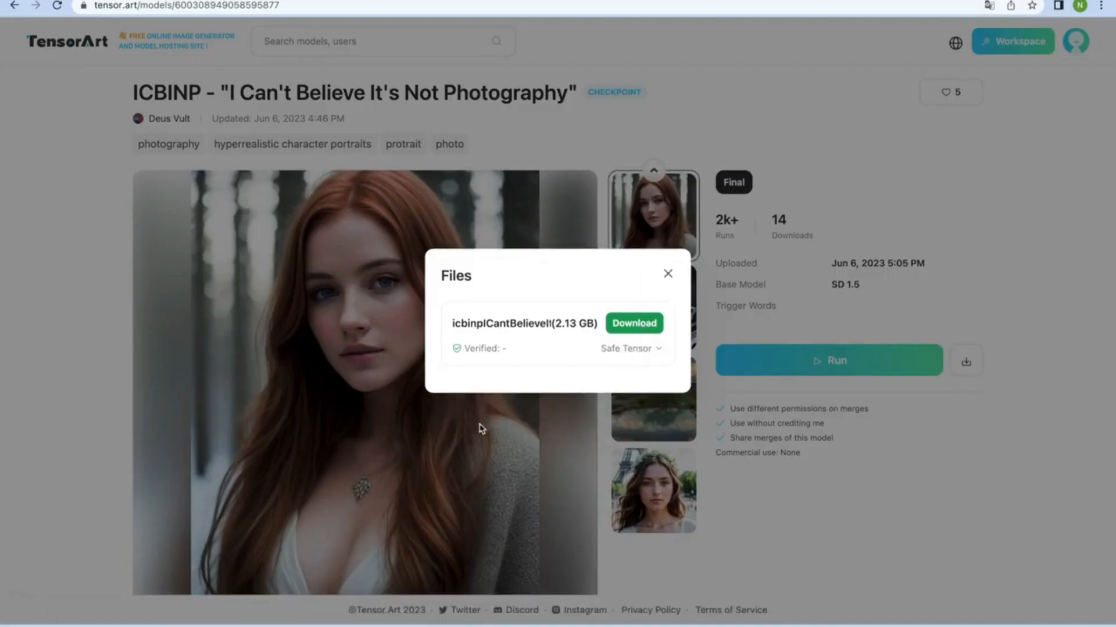
{"action": "left_click", "coordinate": [668, 276]}
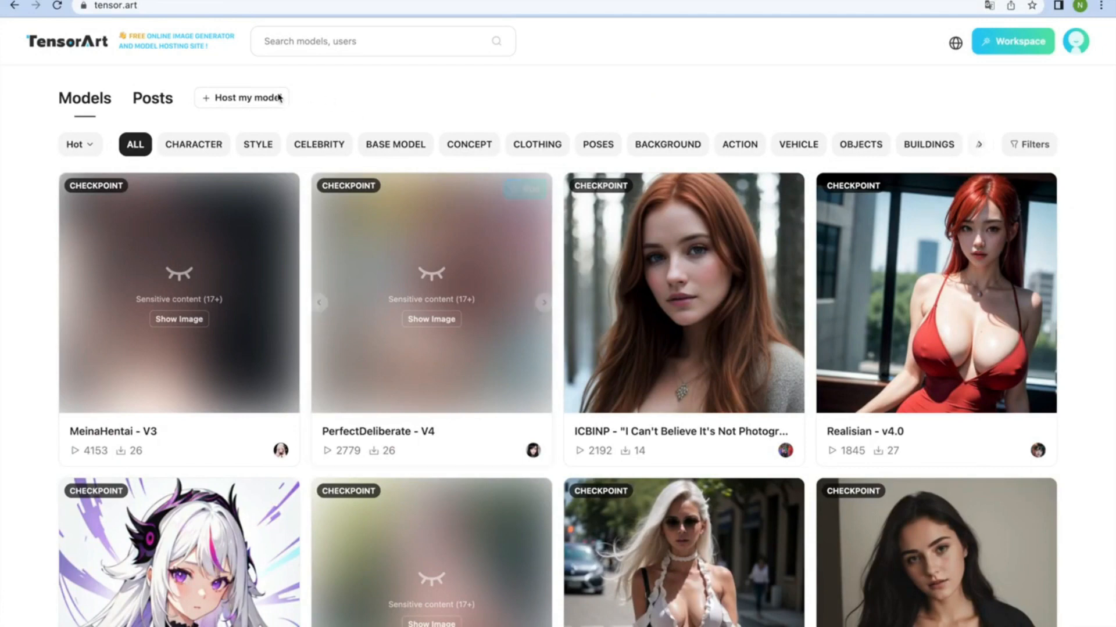
Step: Start hosting a new model and name the project "Nick Mix"
{"action": "left_click", "coordinate": [279, 98]}
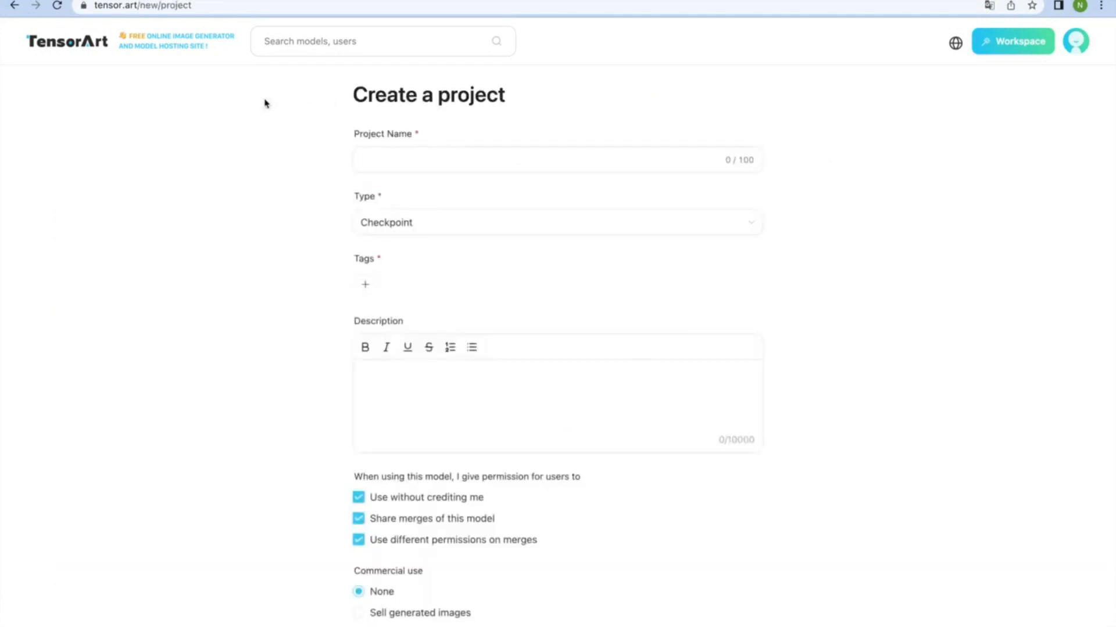
{"action": "left_click", "coordinate": [410, 158]}
{"action": "type", "text": "Ni"}
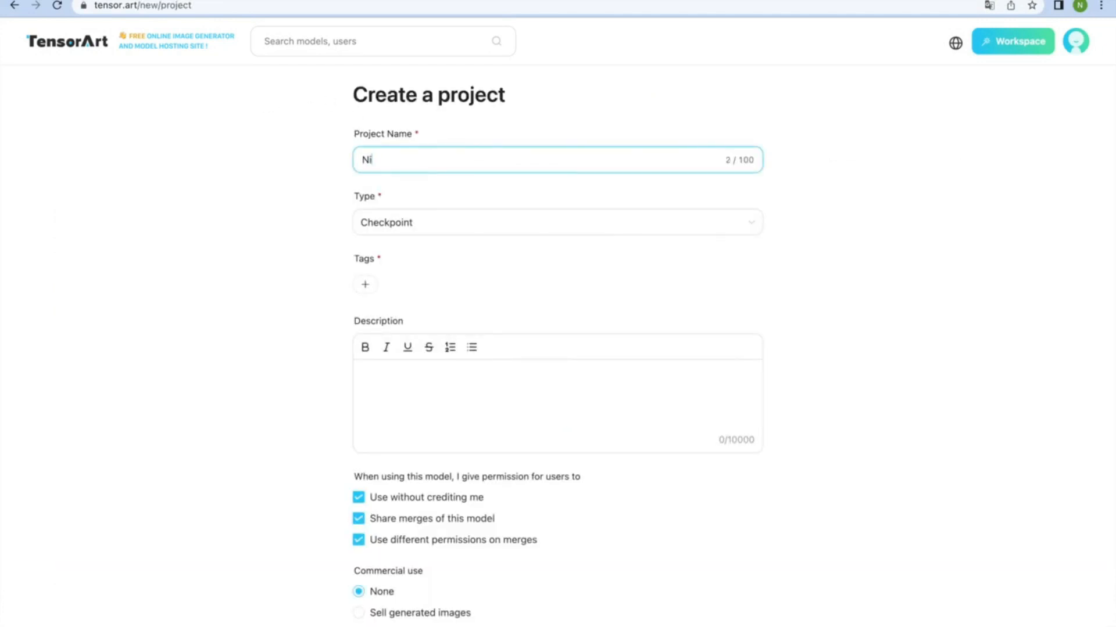
{"action": "type", "text": "ck Mix"}
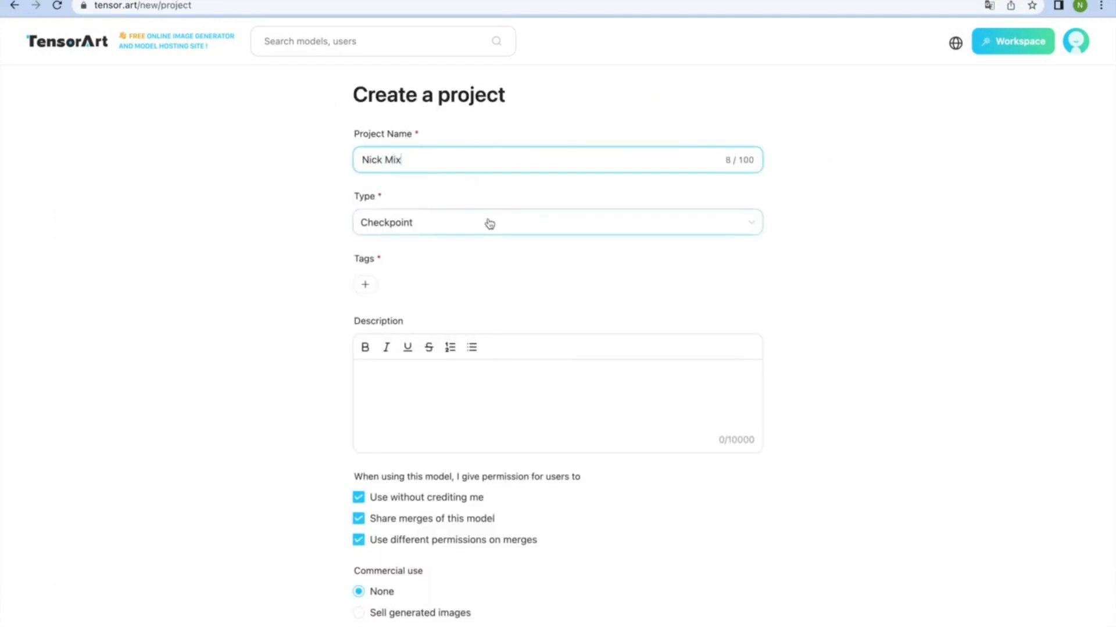
Step: Set the project type to LoRA and enter "Anim" as the start of a tag
{"action": "left_click", "coordinate": [488, 224]}
{"action": "left_click", "coordinate": [391, 340]}
{"action": "left_click", "coordinate": [365, 284]}
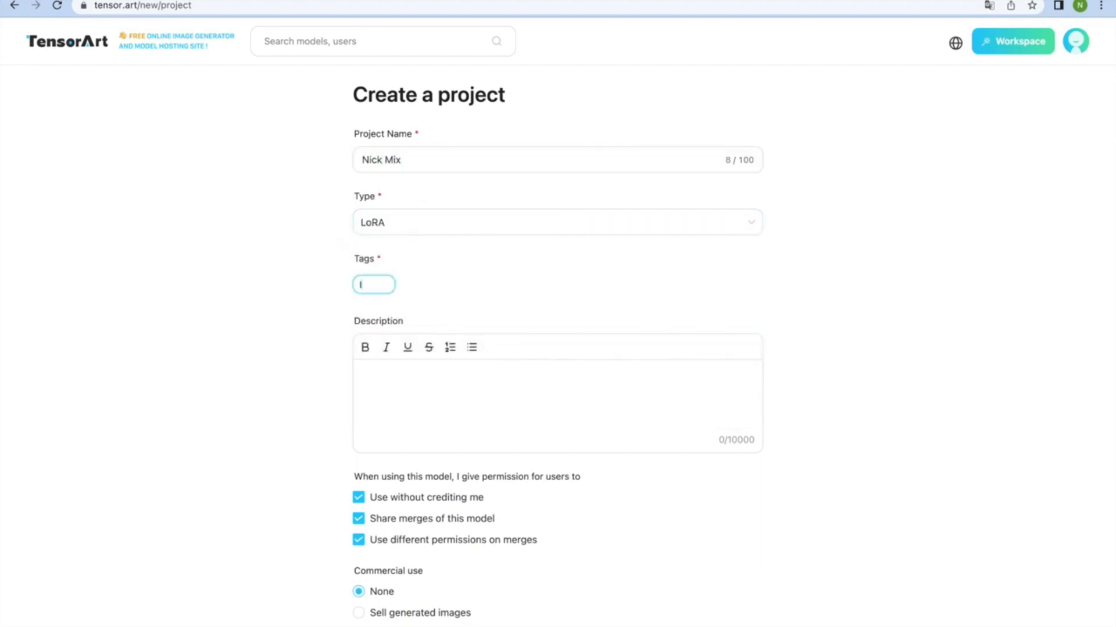
{"action": "type", "text": "Anim"}
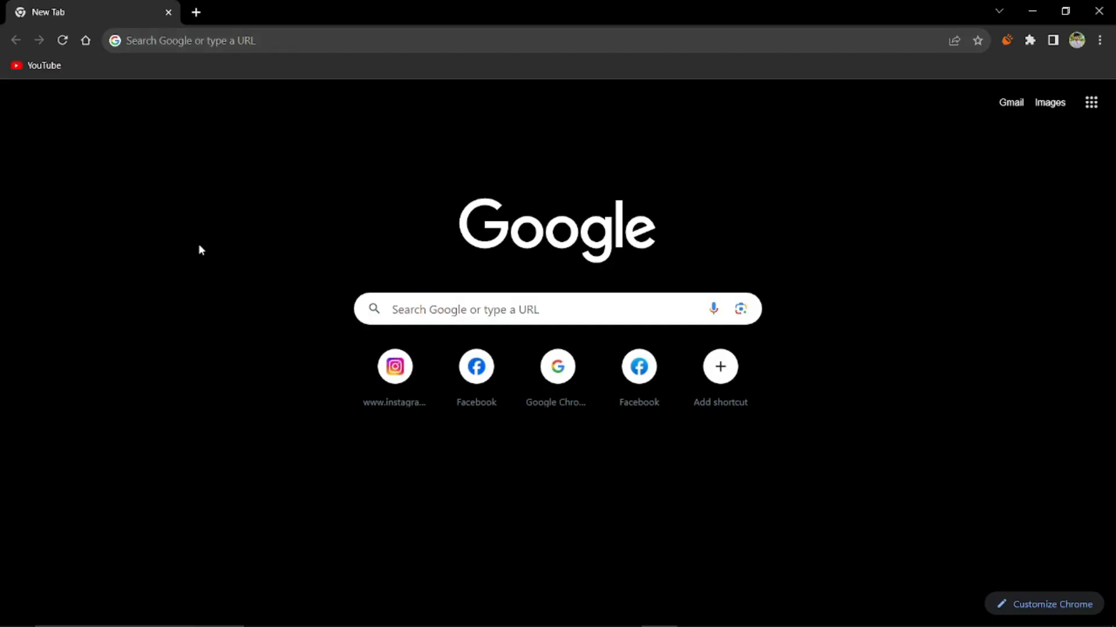
Step: Search Google for "tensor art", open the Tensor.Art site and sign in through a Google account
{"action": "left_click", "coordinate": [386, 49]}
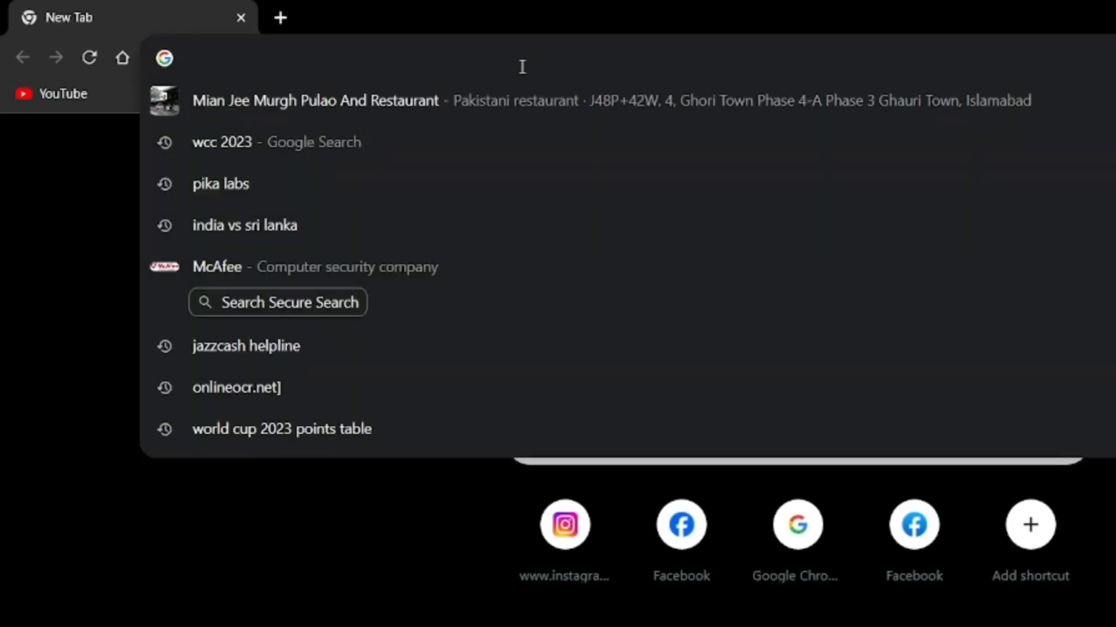
{"action": "type", "text": "tensor art"}
{"action": "key", "text": "Return"}
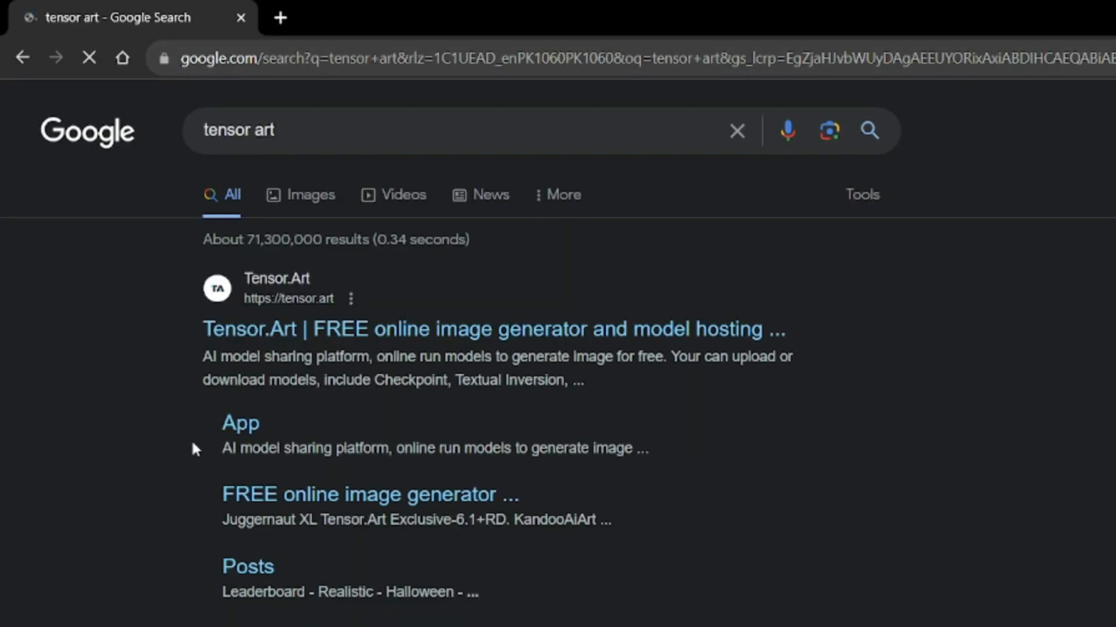
{"action": "left_click", "coordinate": [298, 339]}
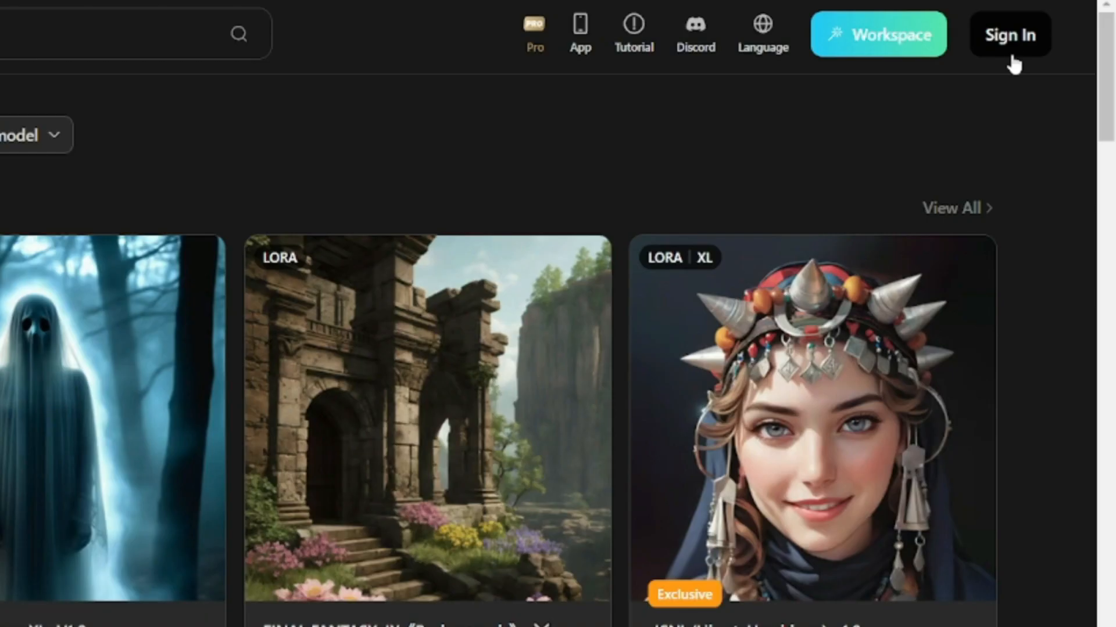
{"action": "left_click", "coordinate": [1017, 38]}
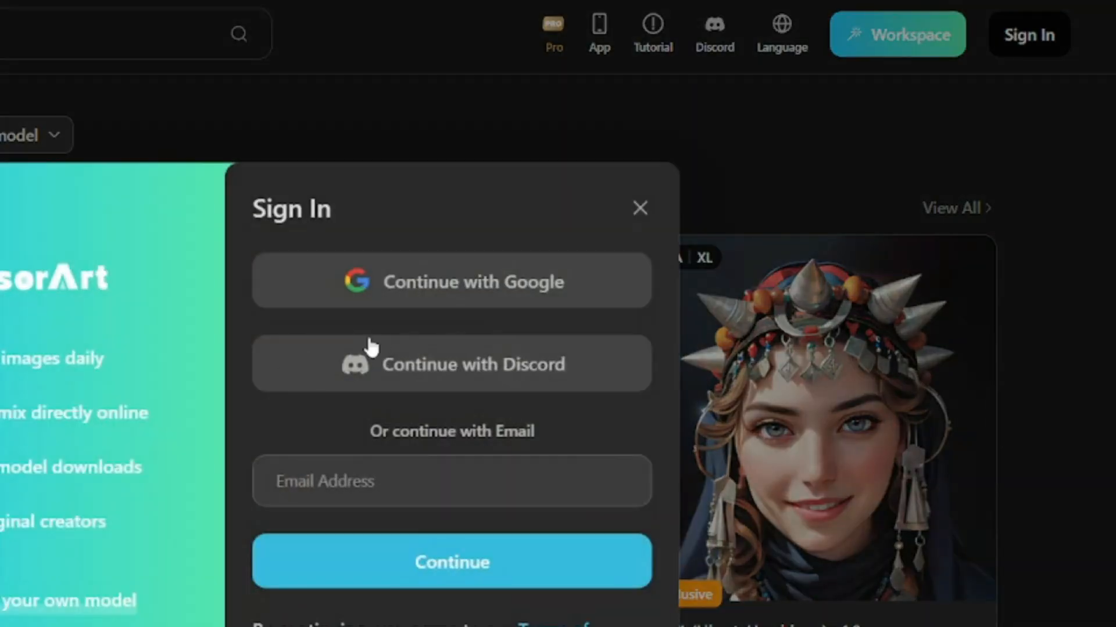
{"action": "left_click", "coordinate": [385, 306]}
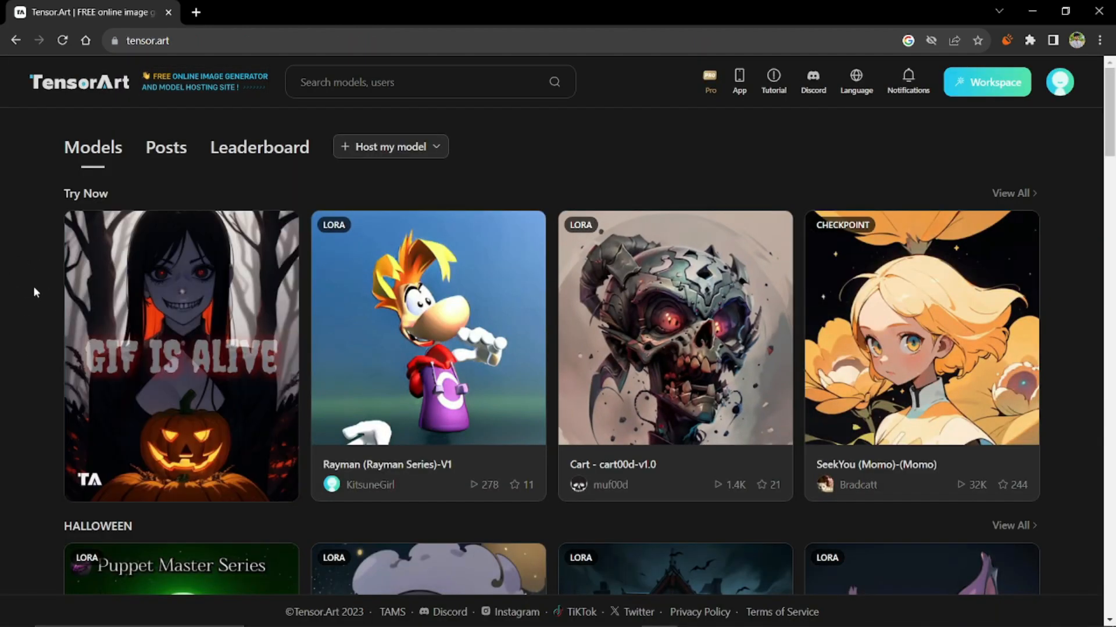
Step: Browse the model gallery for the Juggernaut-Aftermath checkpoint and run that model
{"action": "scroll", "coordinate": [33, 286], "scroll_direction": "down", "scroll_amount": 10}
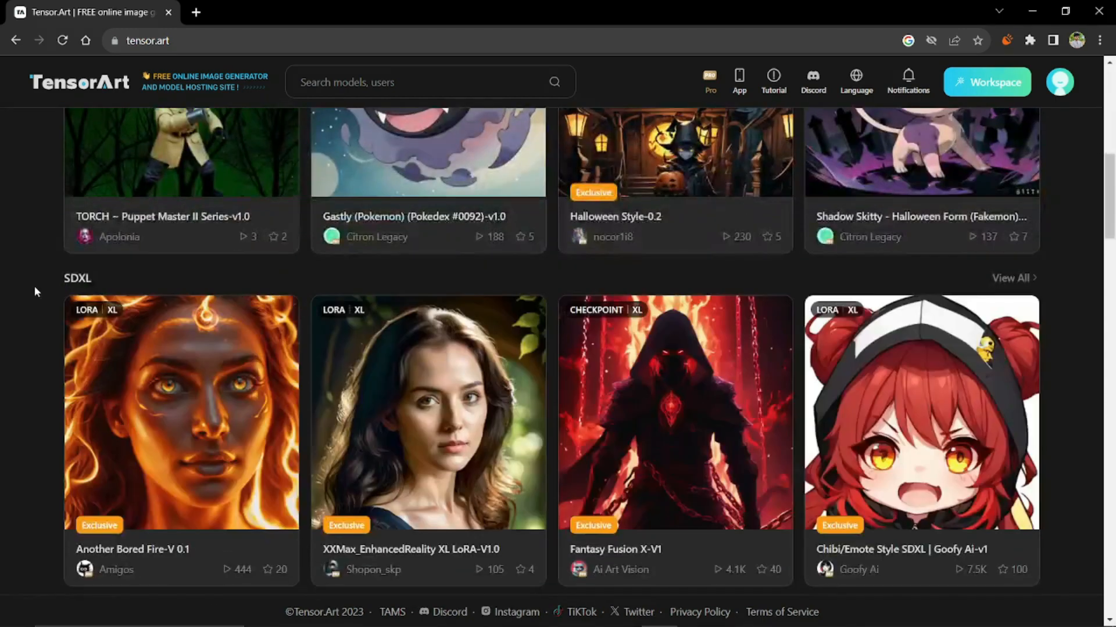
{"action": "scroll", "coordinate": [34, 285], "scroll_direction": "up", "scroll_amount": 10}
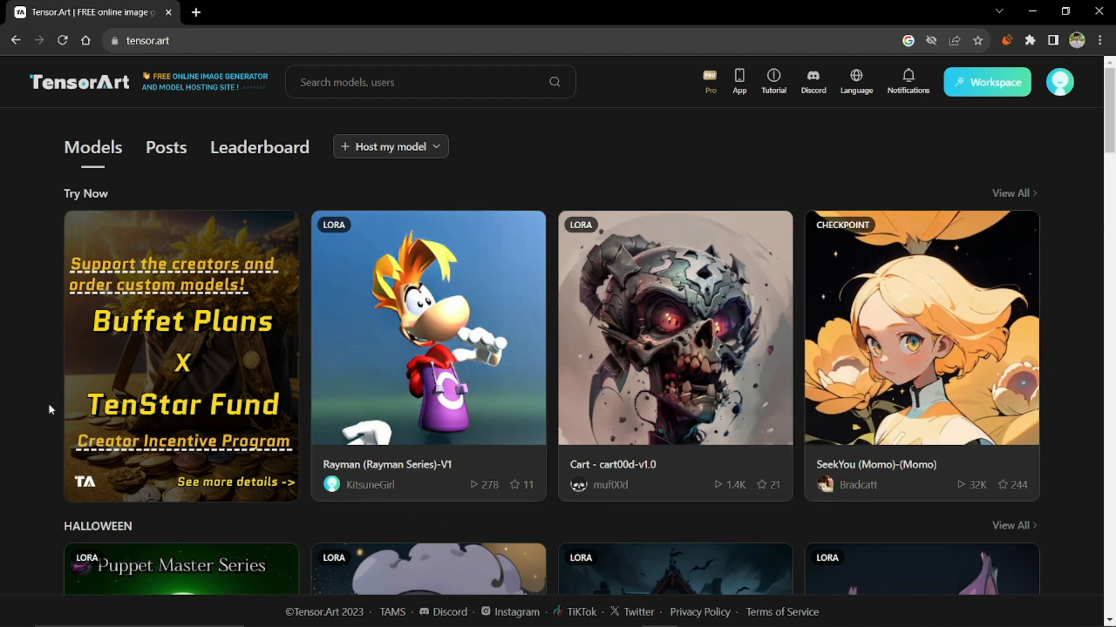
{"action": "scroll", "coordinate": [3, 358], "scroll_direction": "down", "scroll_amount": 3}
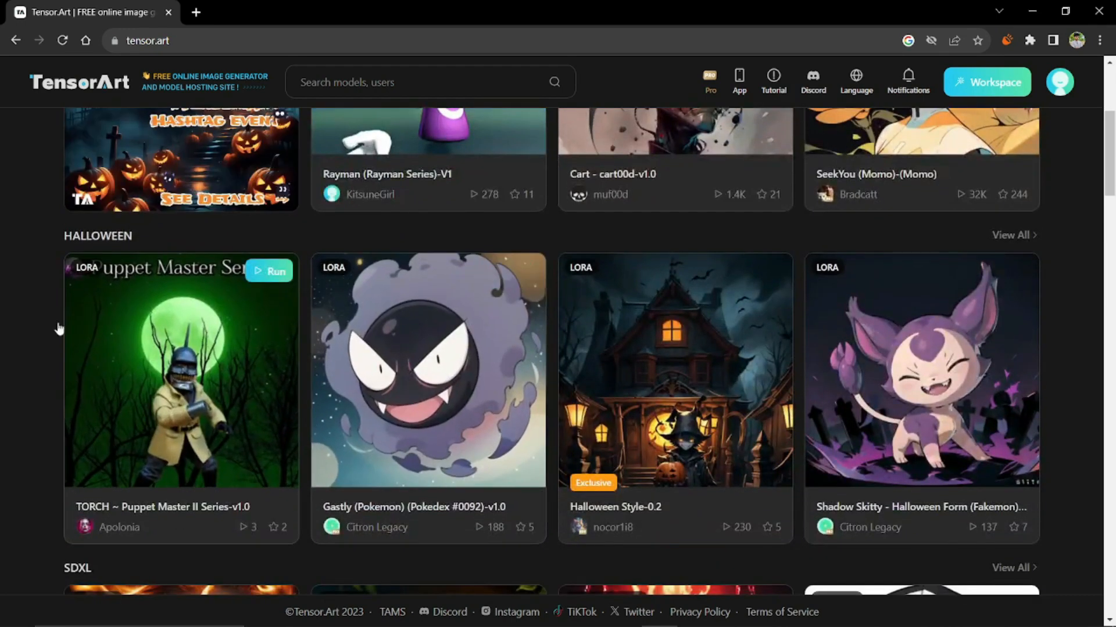
{"action": "scroll", "coordinate": [30, 362], "scroll_direction": "down", "scroll_amount": 3}
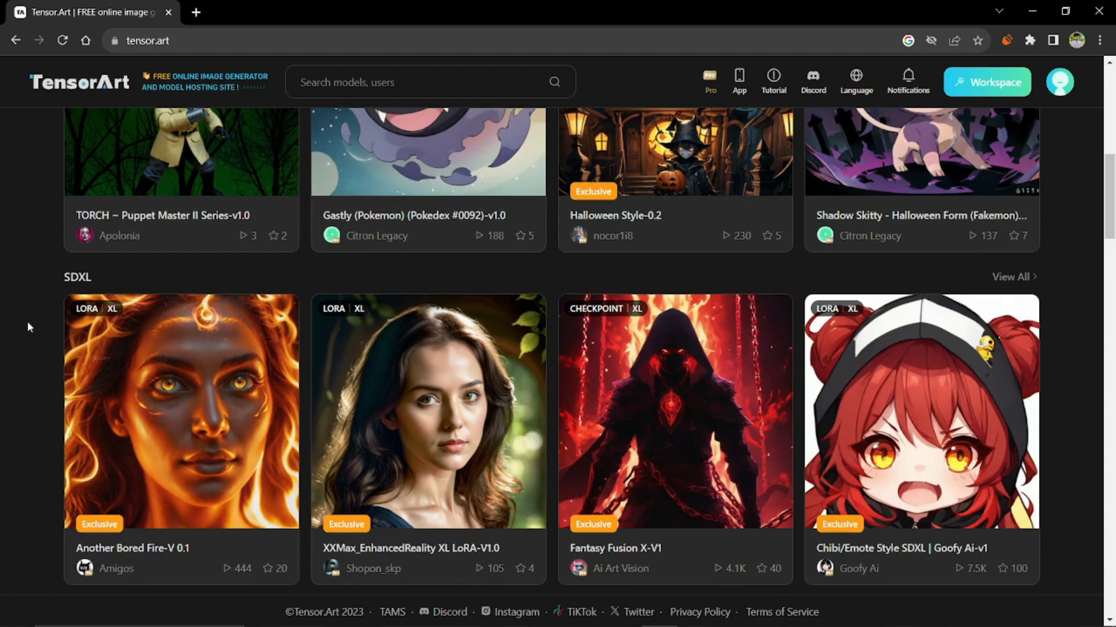
{"action": "scroll", "coordinate": [26, 322], "scroll_direction": "down", "scroll_amount": 10}
{"action": "scroll", "coordinate": [26, 320], "scroll_direction": "down", "scroll_amount": 20}
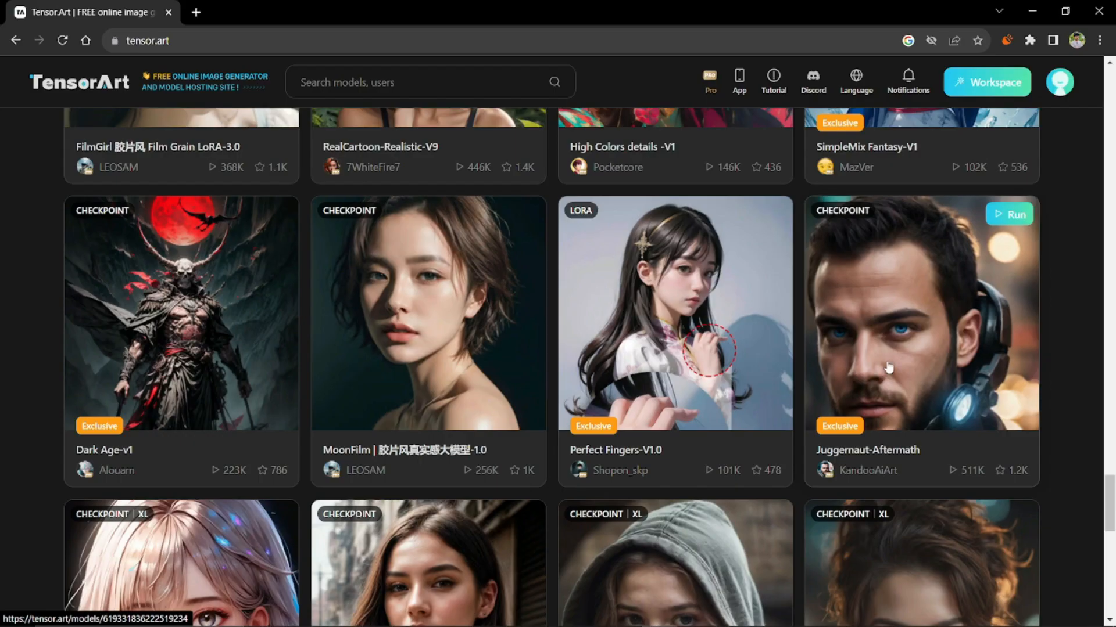
{"action": "left_click", "coordinate": [888, 368]}
{"action": "scroll", "coordinate": [442, 361], "scroll_direction": "down", "scroll_amount": 2}
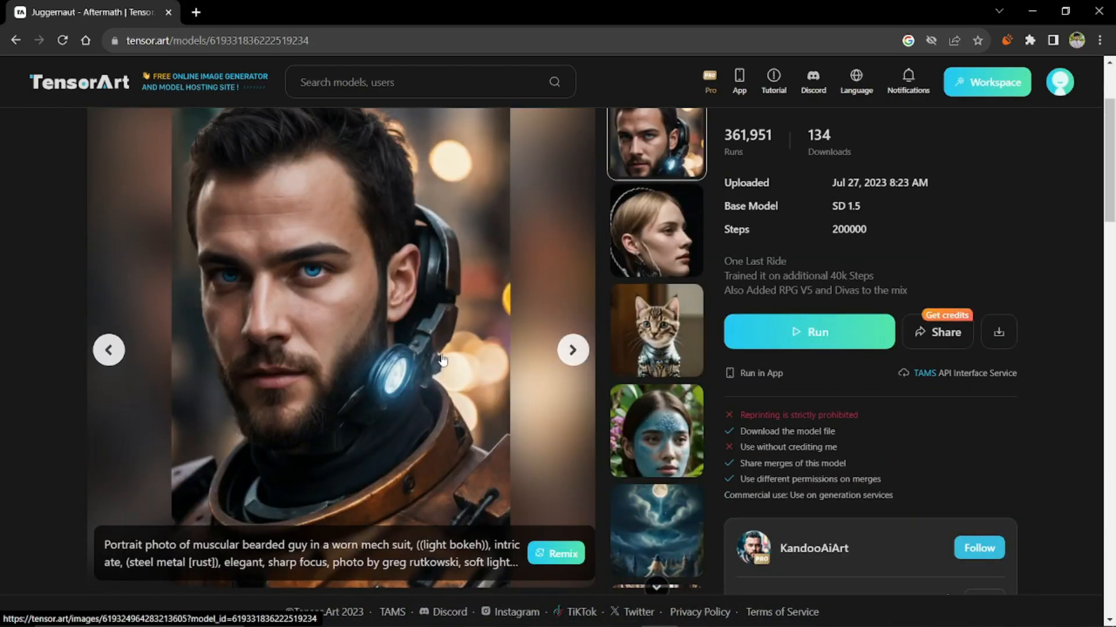
{"action": "scroll", "coordinate": [441, 359], "scroll_direction": "up", "scroll_amount": 1}
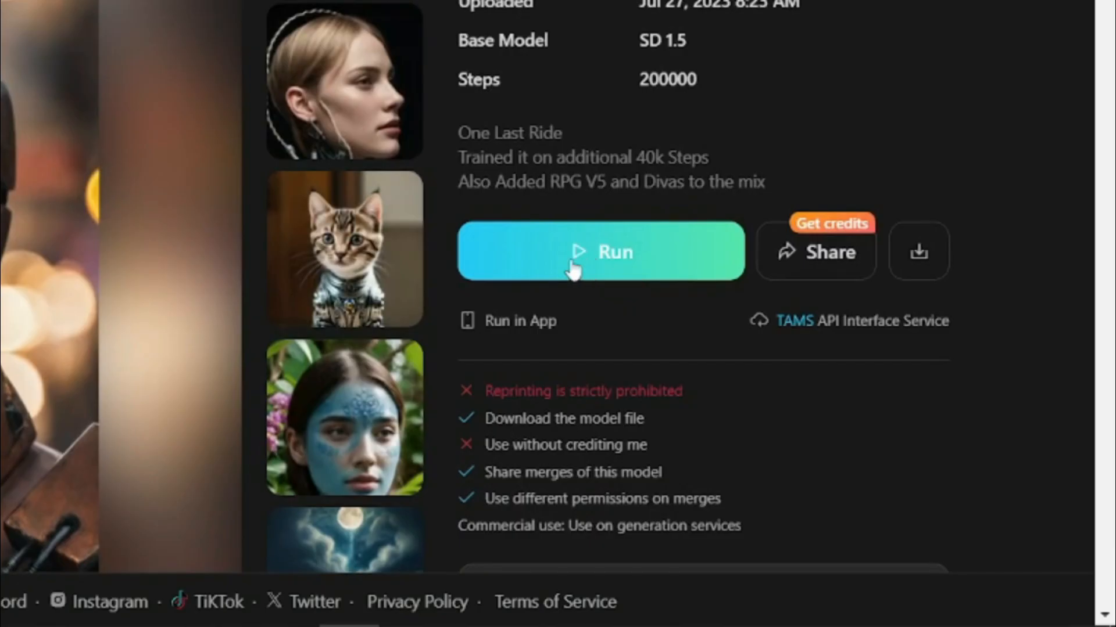
{"action": "left_click", "coordinate": [573, 267]}
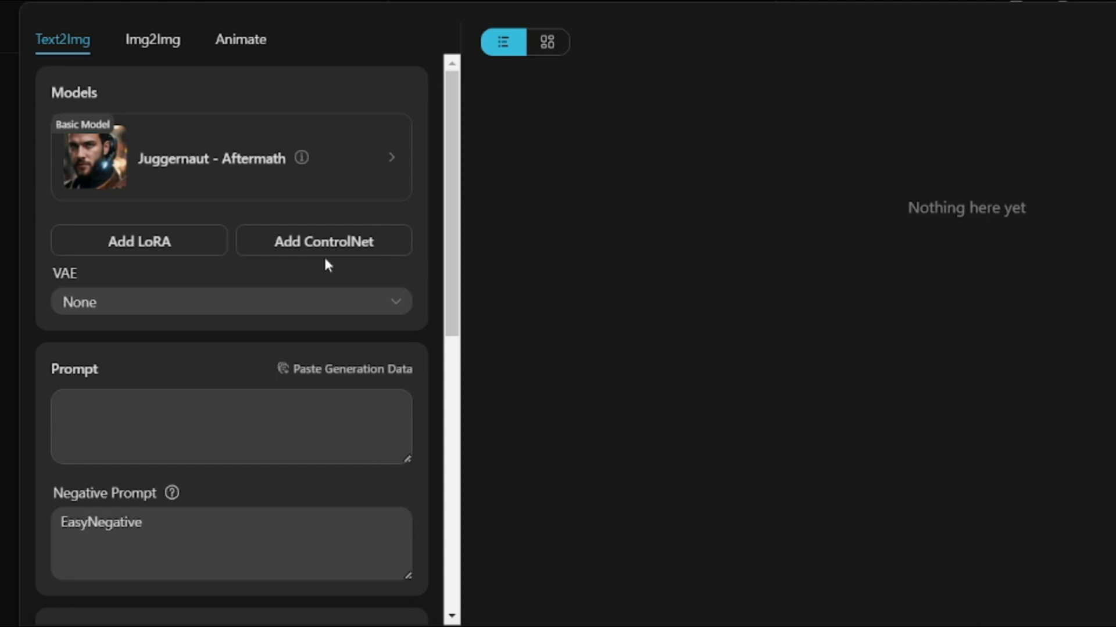
Step: Enter the prompt "a beautiful women with curly hair, close up potrait realistic" for text-to-image generation
{"action": "scroll", "coordinate": [215, 392], "scroll_direction": "down", "scroll_amount": 2}
{"action": "left_click", "coordinate": [226, 326]}
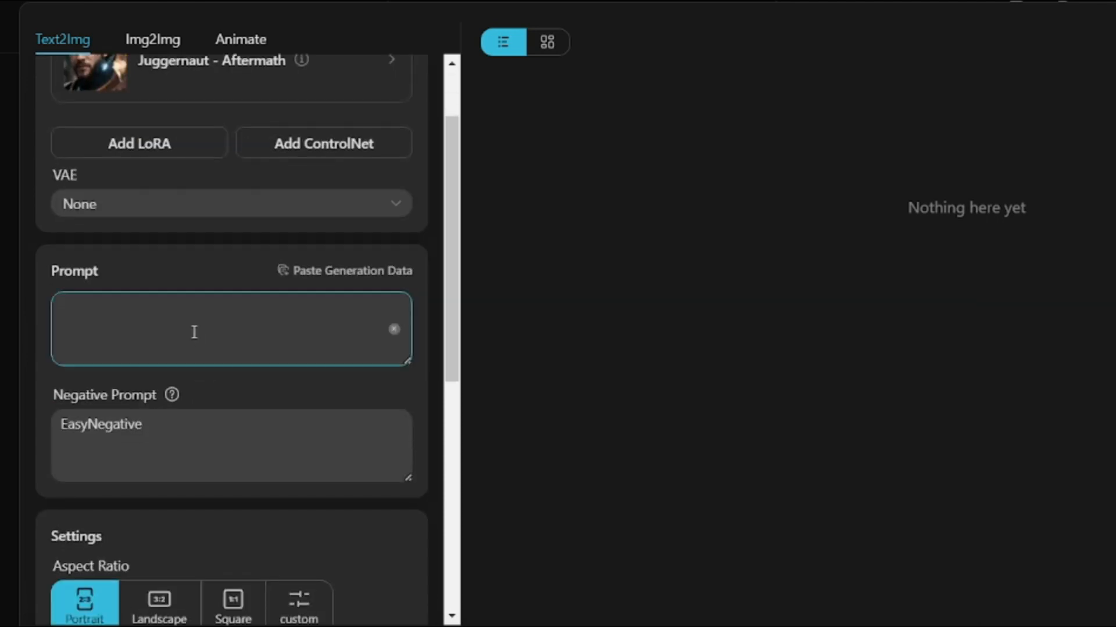
{"action": "left_click", "coordinate": [180, 459]}
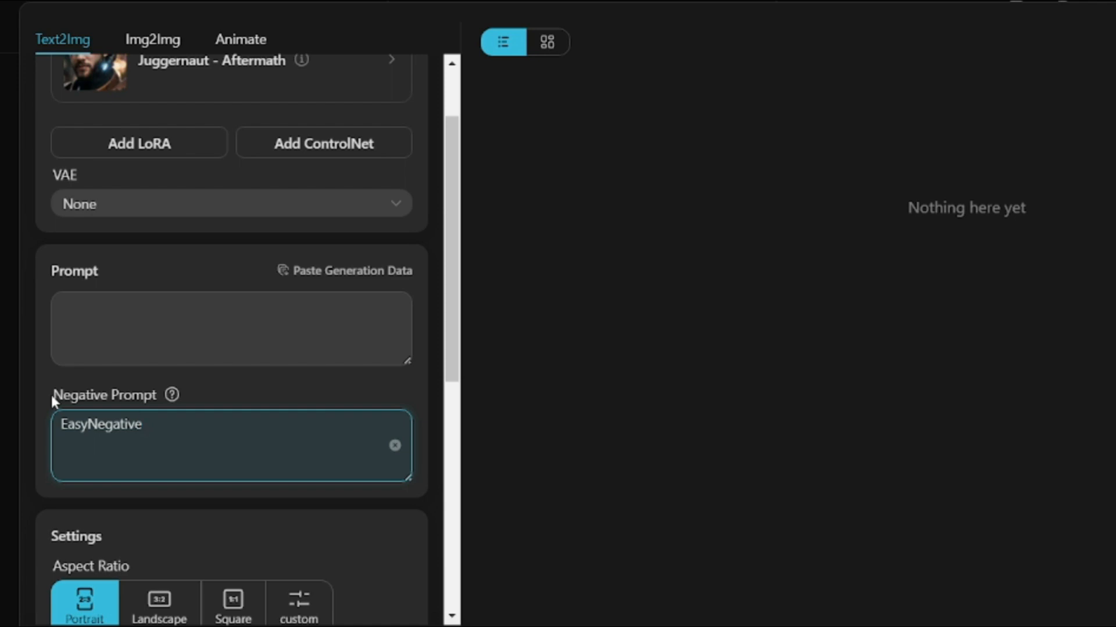
{"action": "left_click", "coordinate": [223, 327]}
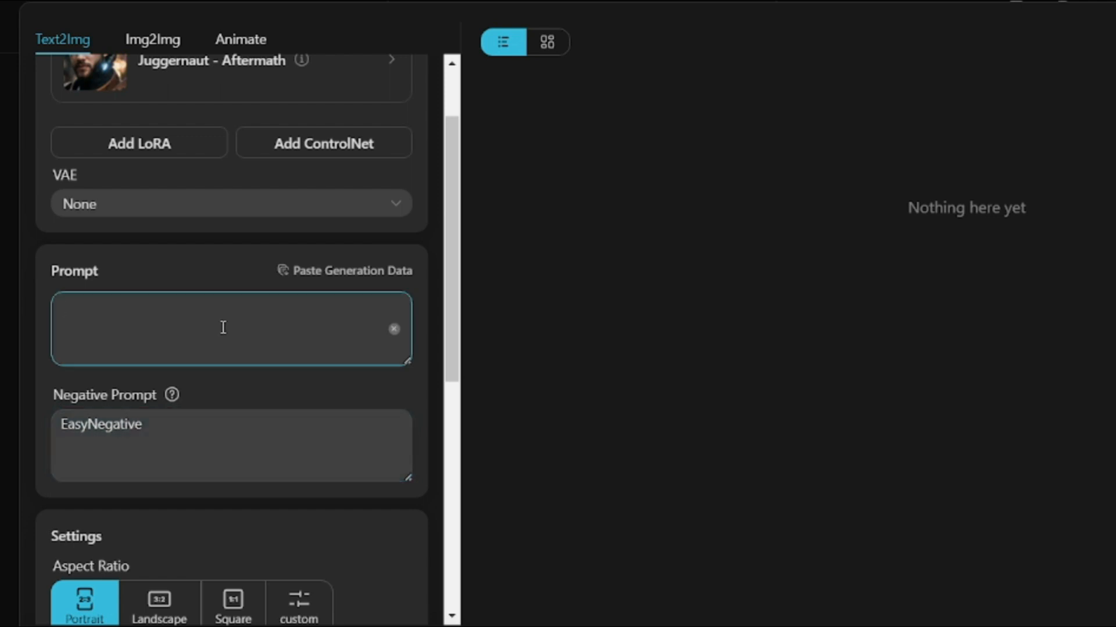
{"action": "type", "text": "a beautiful women with curl"}
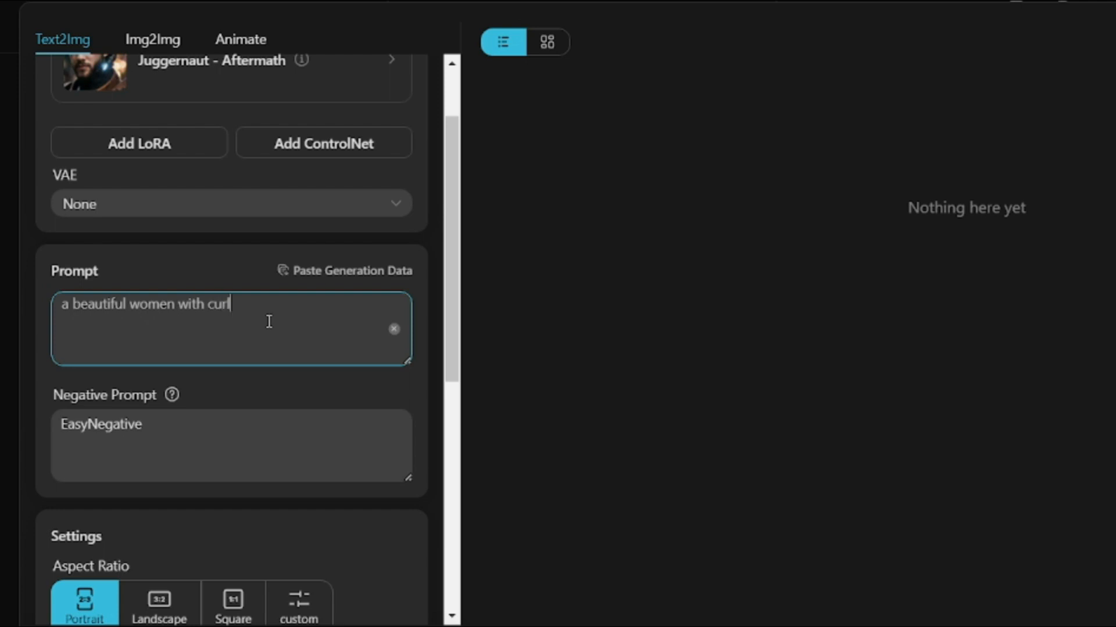
{"action": "type", "text": "y hair, close up potrait realistic"}
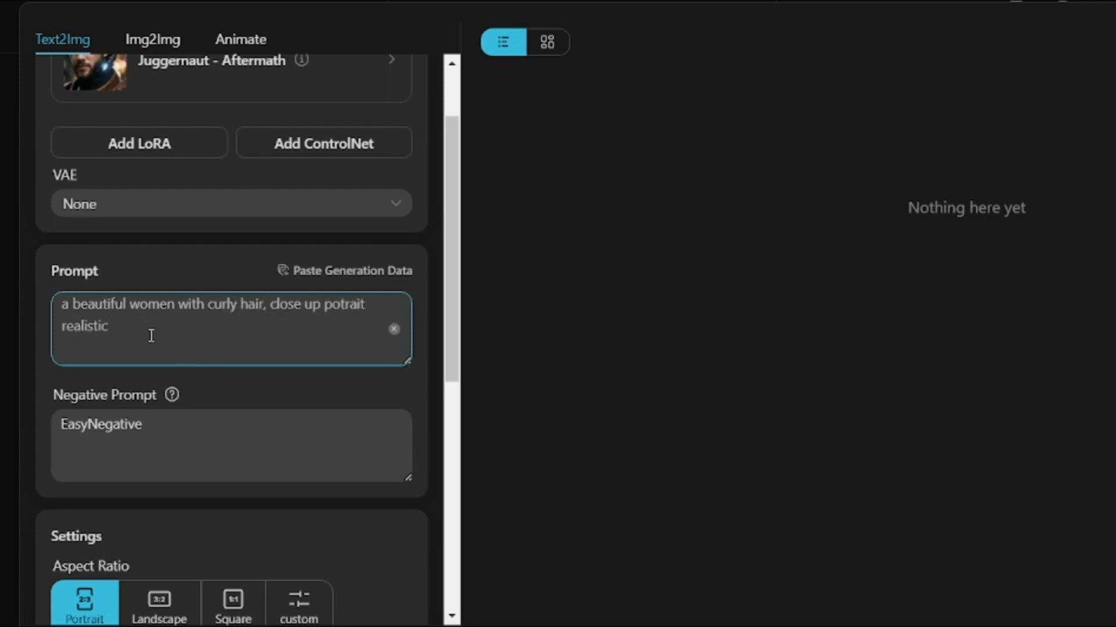
Step: Replace the negative prompt with "no blur, ugly face, extra hands, extra eyes" and generate the image
{"action": "left_click", "coordinate": [184, 456]}
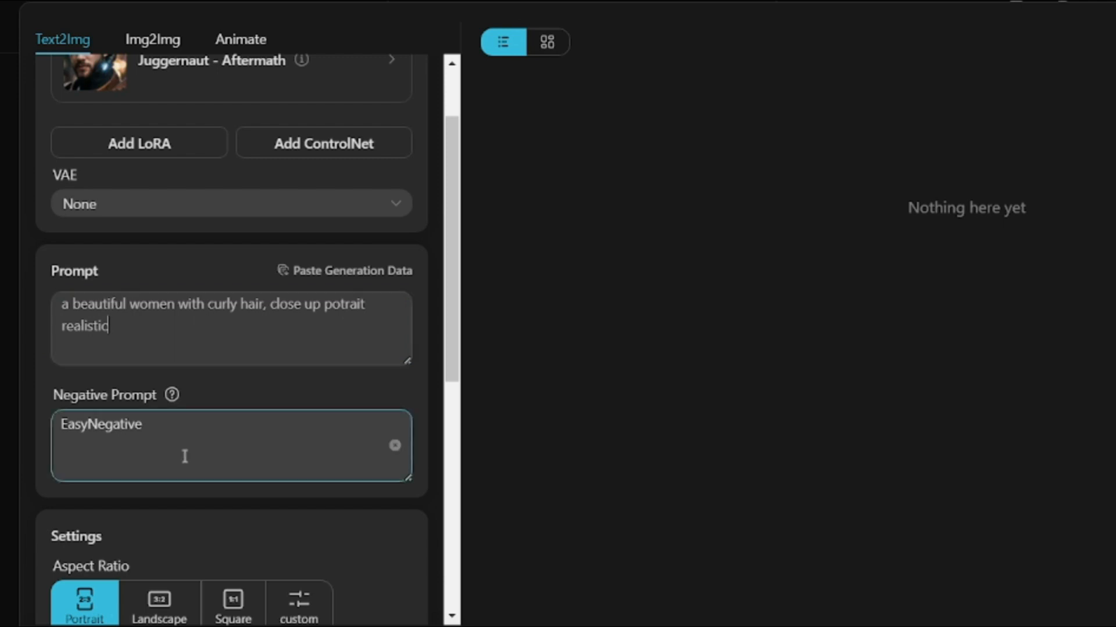
{"action": "left_click_drag", "start_coordinate": [185, 455], "coordinate": [49, 426]}
{"action": "key", "text": "BackSpace"}
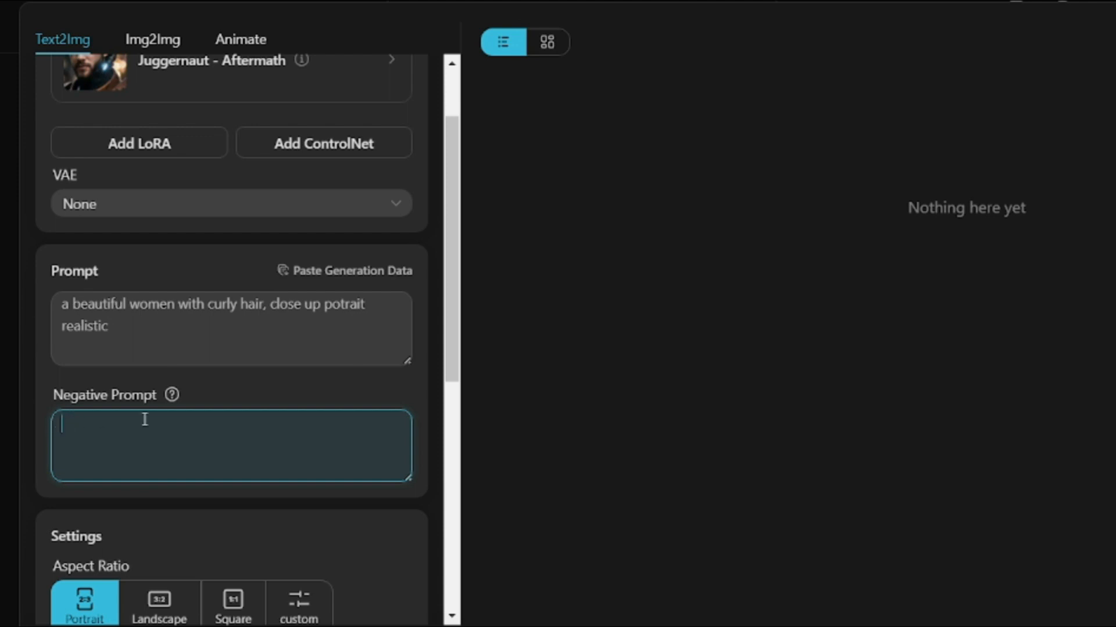
{"action": "type", "text": "no blur, ugly face, extra hands, extra eyes"}
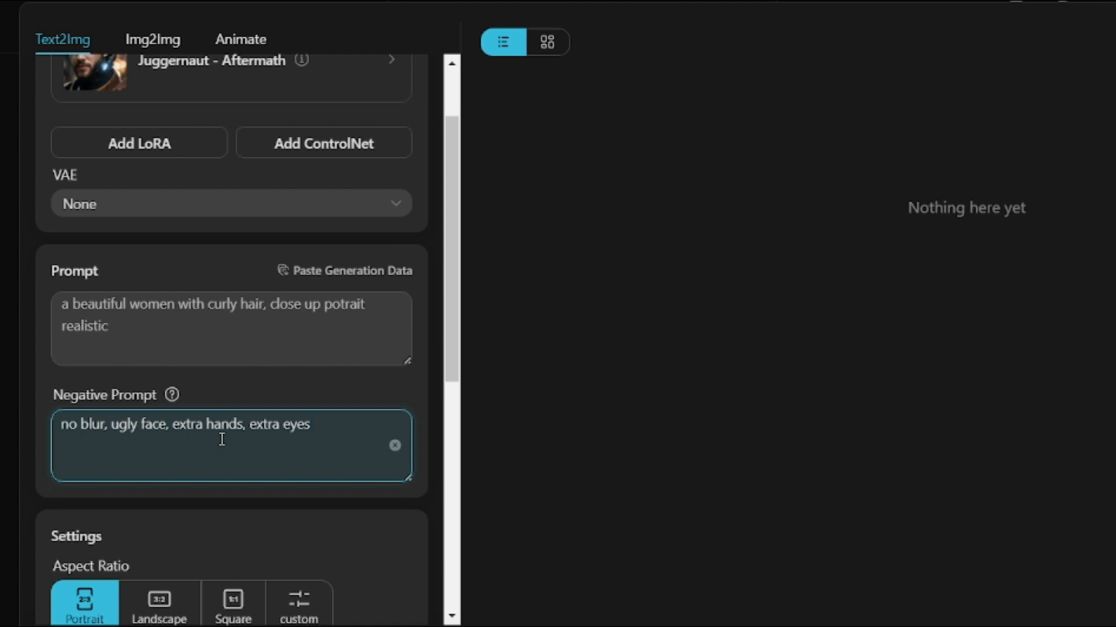
{"action": "left_click", "coordinate": [233, 626]}
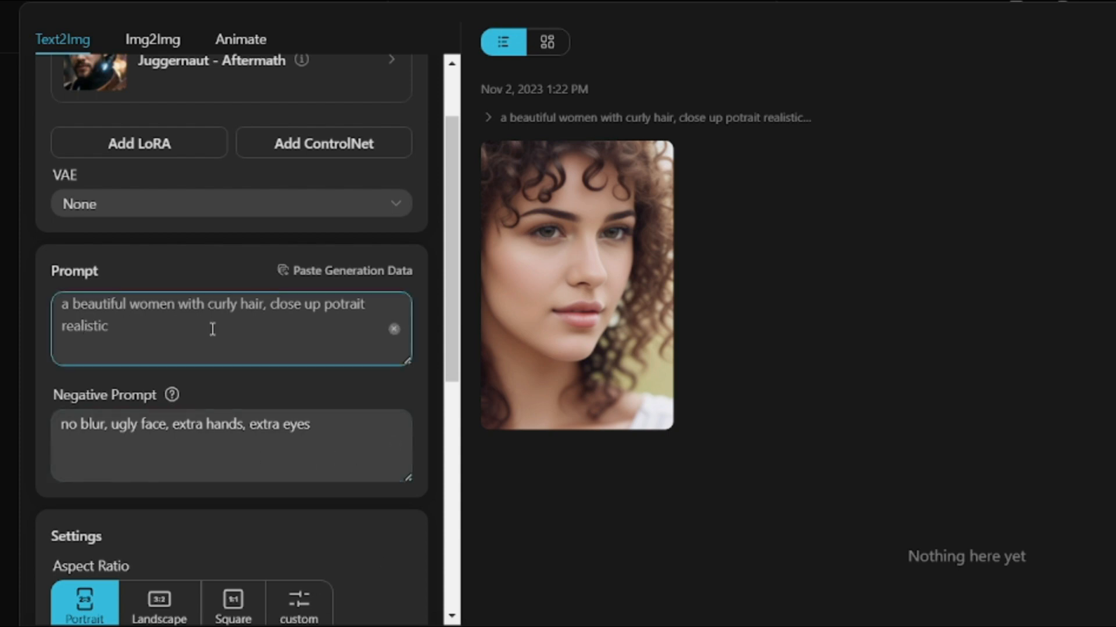
Step: Examine the generated curly-haired portrait enlarged and zoomed in, and close the preview
{"action": "mouse_move", "coordinate": [591, 311]}
{"action": "left_click", "coordinate": [593, 395]}
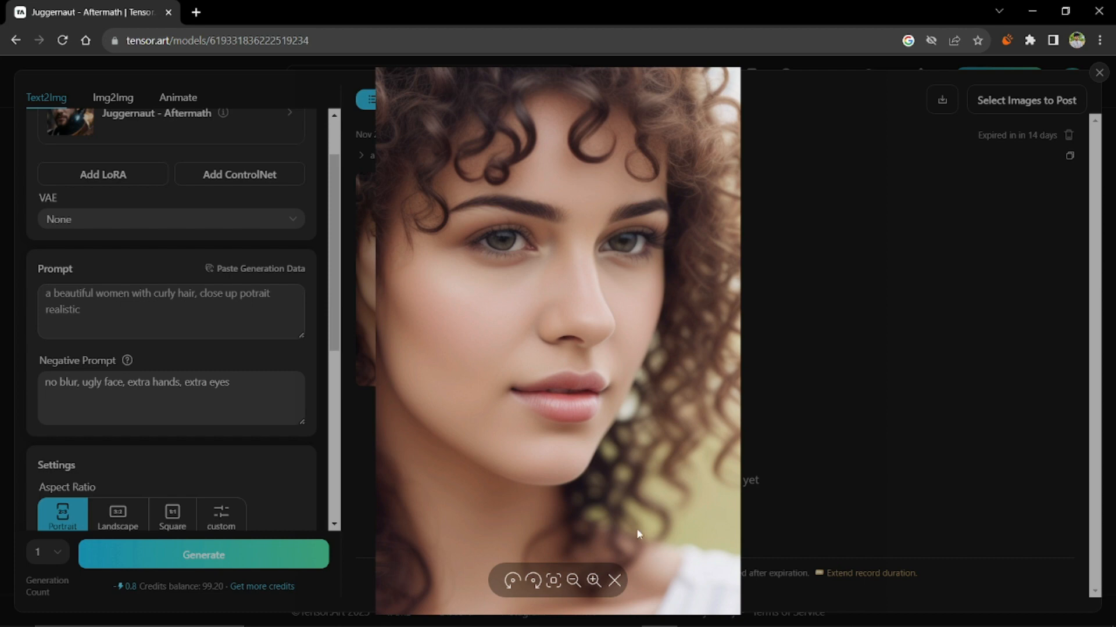
{"action": "left_click", "coordinate": [592, 580]}
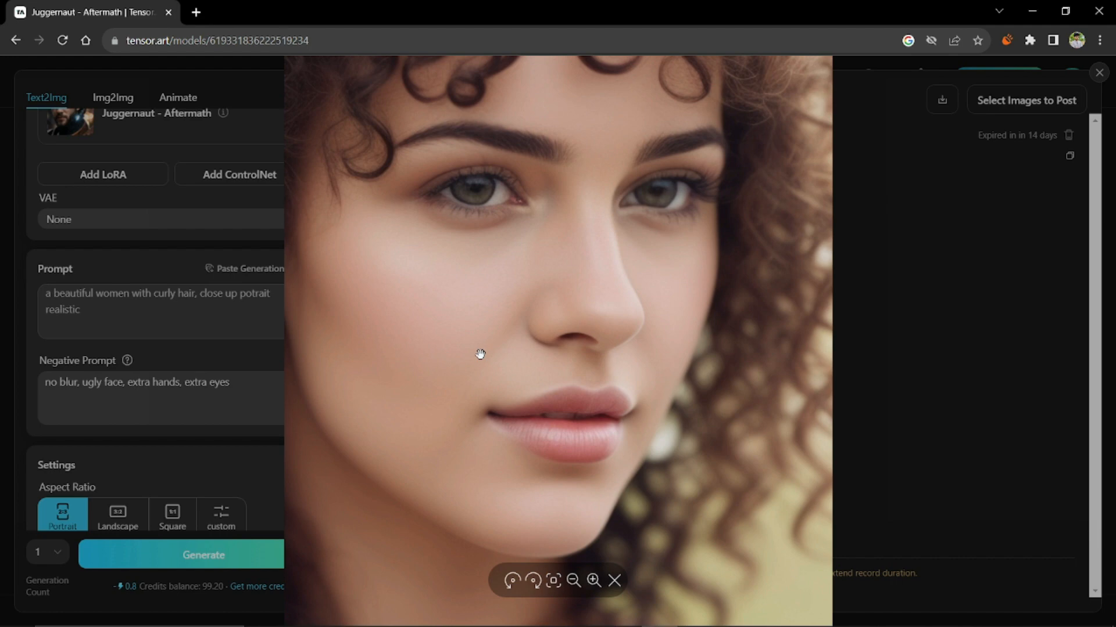
{"action": "left_click", "coordinate": [1099, 73]}
Step: Replace the prompt with "beautiful lady, freckles, big smile, dark makeup, hyperdetailed photography, soft light, head and shoulders portrait, cover"
{"action": "left_click", "coordinate": [67, 316]}
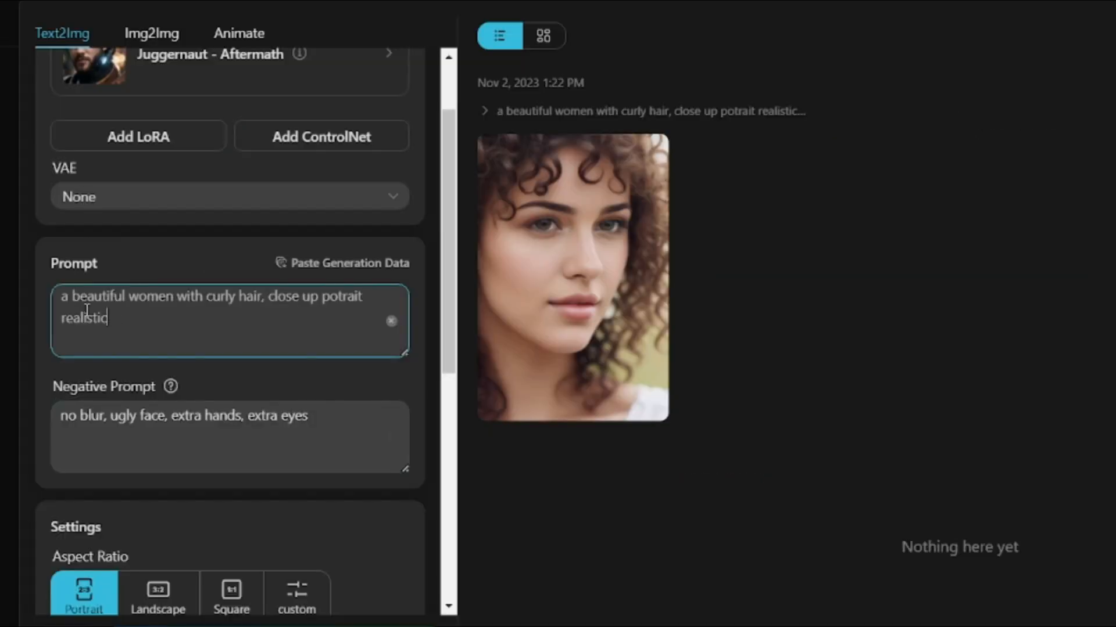
{"action": "key", "text": "ctrl+a"}
{"action": "type", "text": "beautiful lady, freckles, big smile, dark makeup, hyperdetailed photography, soft light, head and shoulders portrait, cover"}
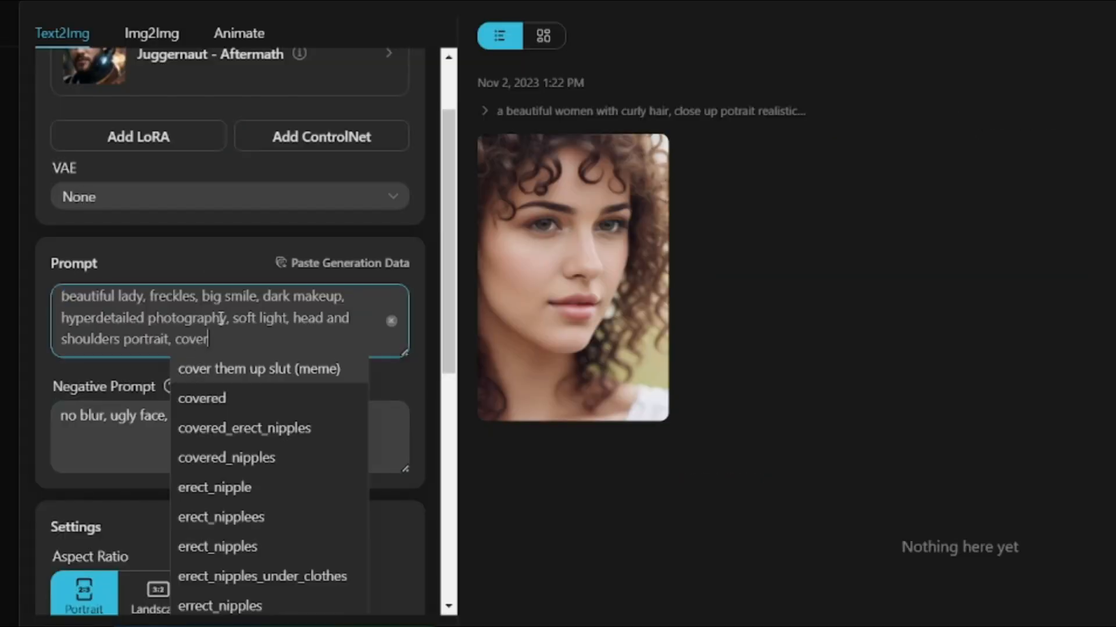
{"action": "left_click", "coordinate": [221, 318]}
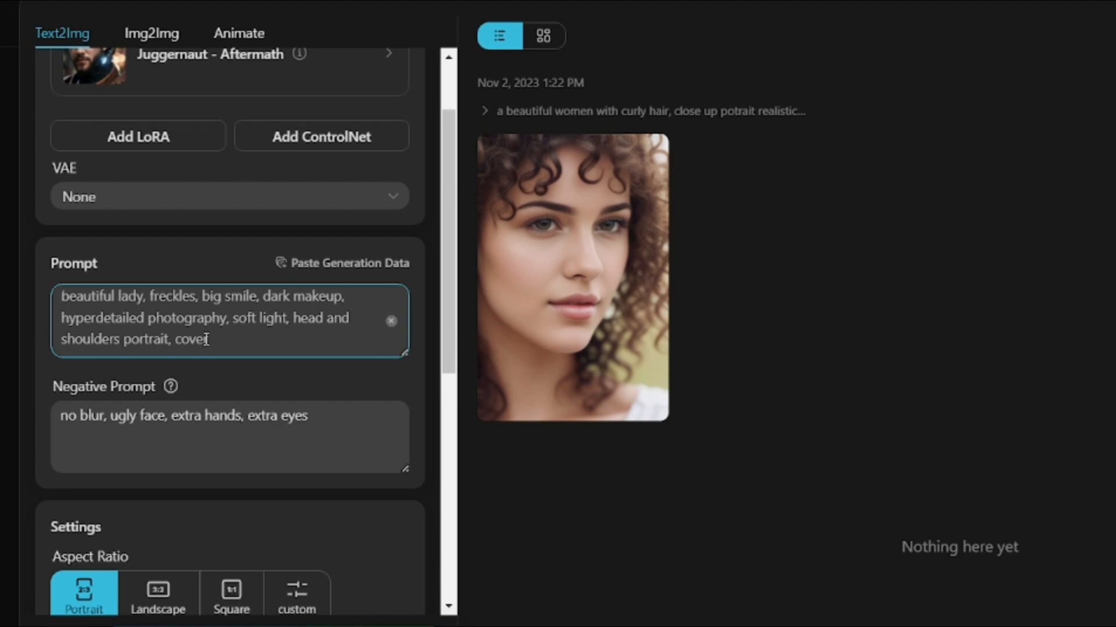
{"action": "key", "text": "Up"}
Step: Replace the negative prompt with the copied list starting "(worst quality, low quality, normal quality, lowres, low details" and generate the image
{"action": "left_click", "coordinate": [214, 416]}
{"action": "key", "text": "ctrl+a"}
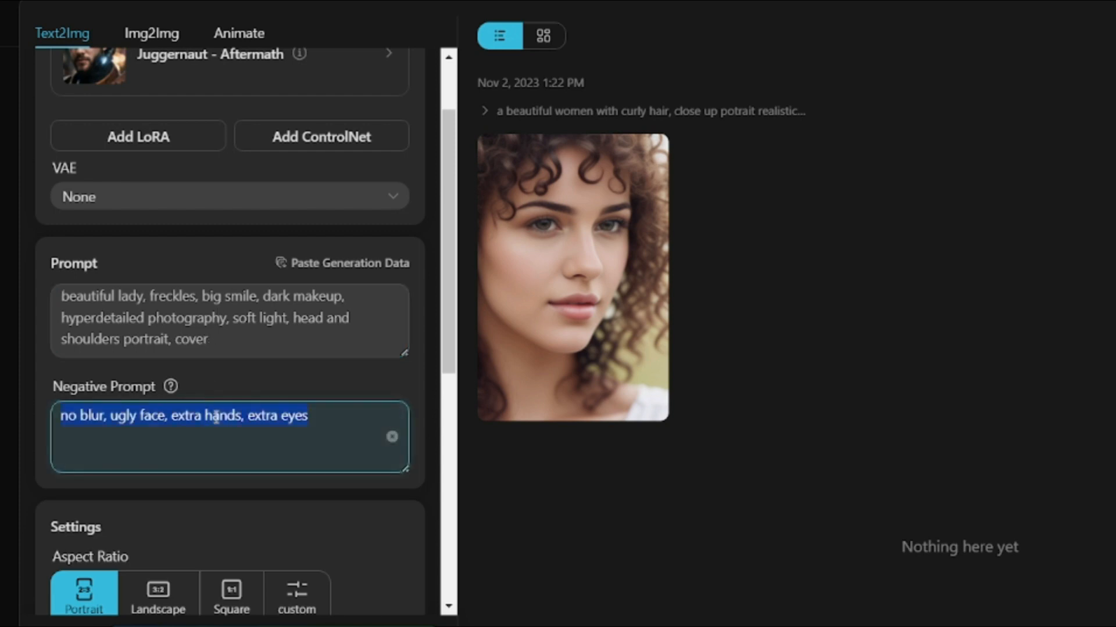
{"action": "key", "text": "BackSpace"}
{"action": "key", "text": "ctrl+v"}
{"action": "scroll", "coordinate": [218, 436], "scroll_direction": "up", "scroll_amount": 3}
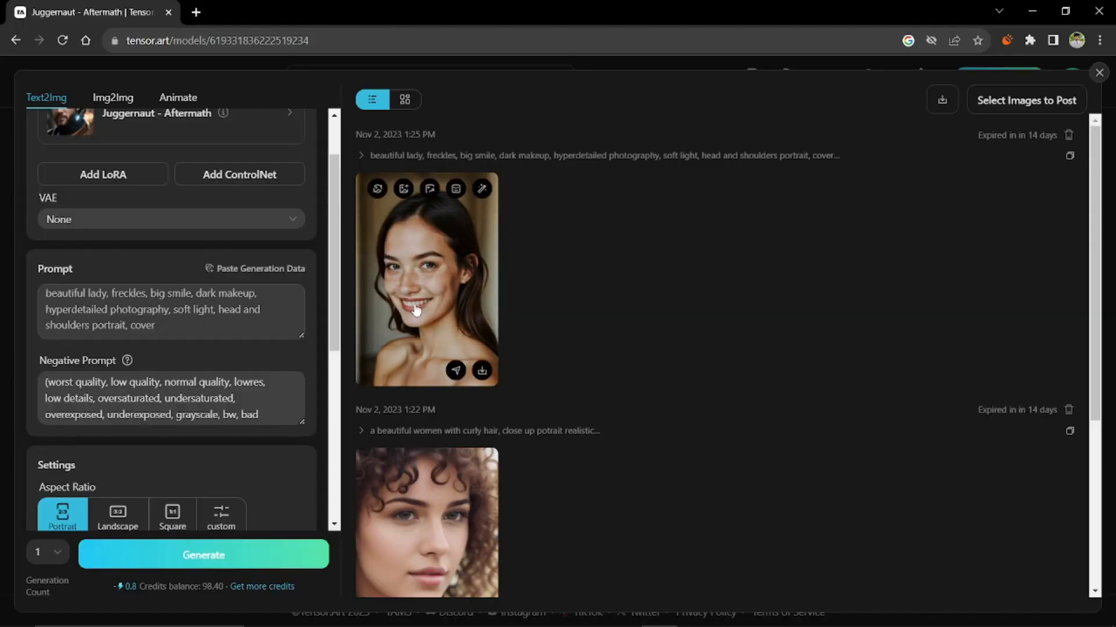
Step: Inspect the generated portrait of the smiling freckled lady enlarged, and select that image for download
{"action": "left_click", "coordinate": [457, 336]}
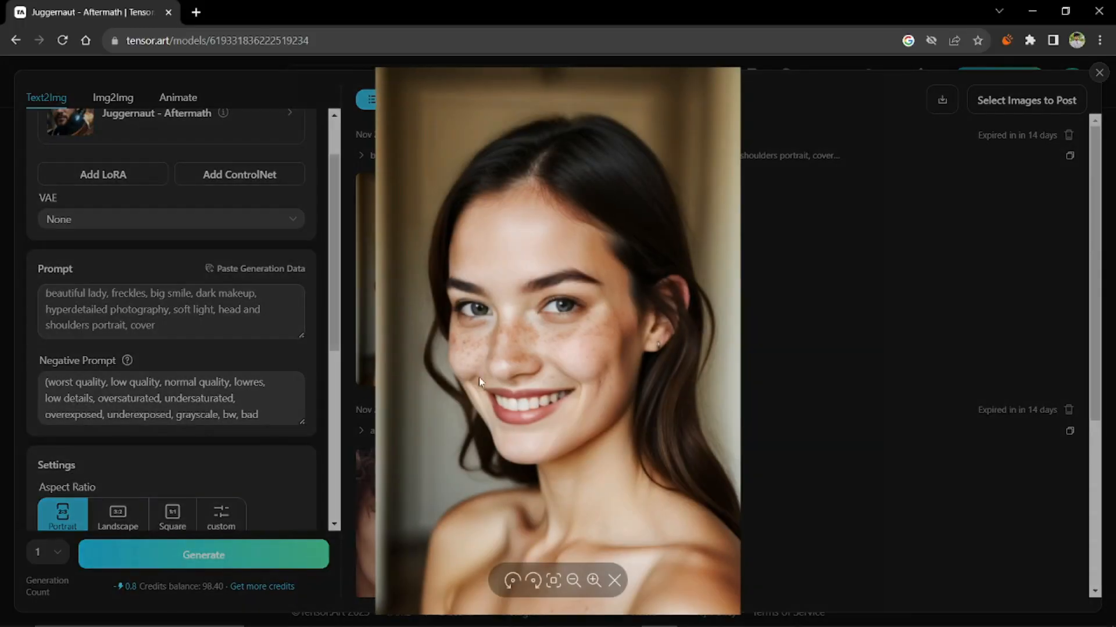
{"action": "left_click", "coordinate": [593, 580]}
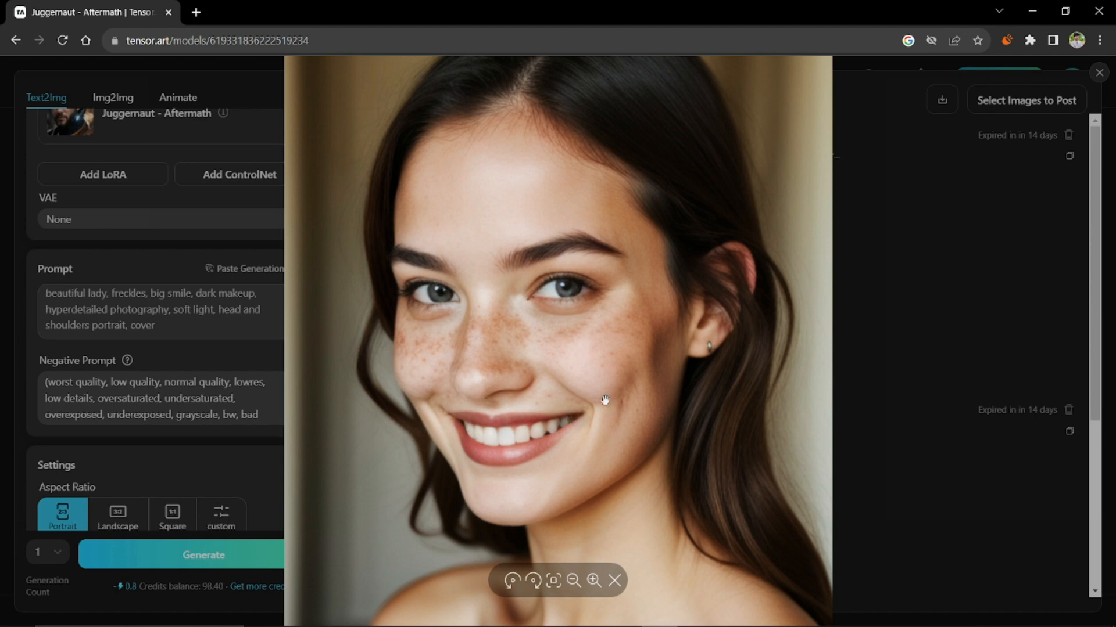
{"action": "left_click", "coordinate": [941, 105]}
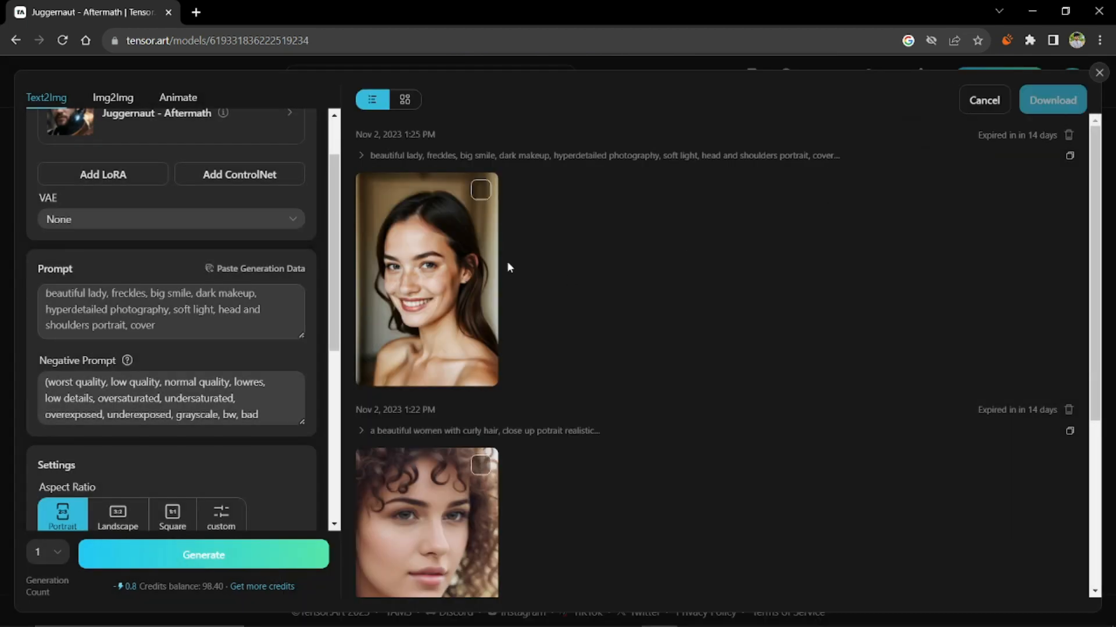
{"action": "left_click", "coordinate": [480, 190]}
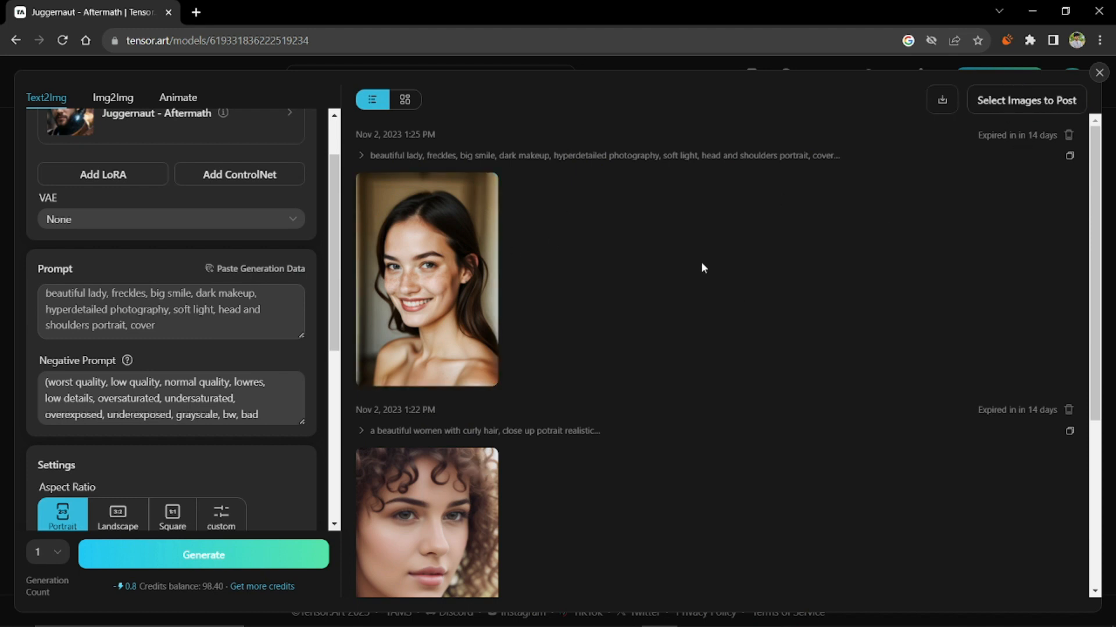